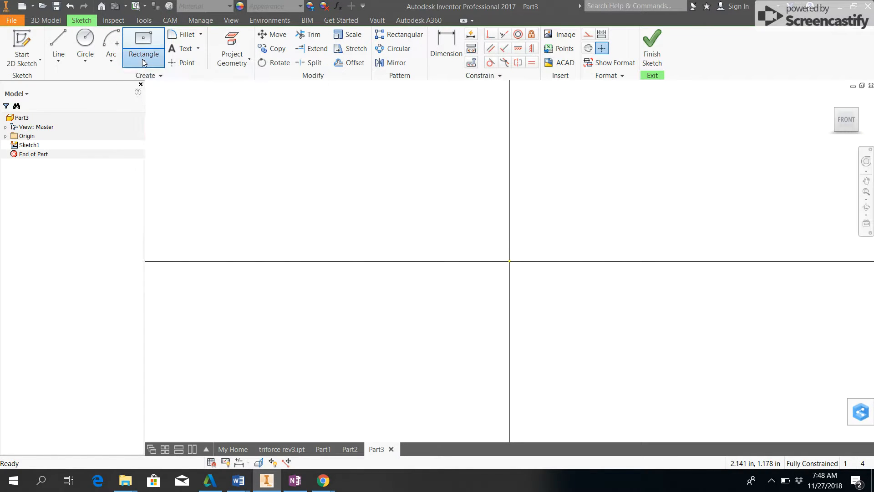
pyautogui.click(142, 59)
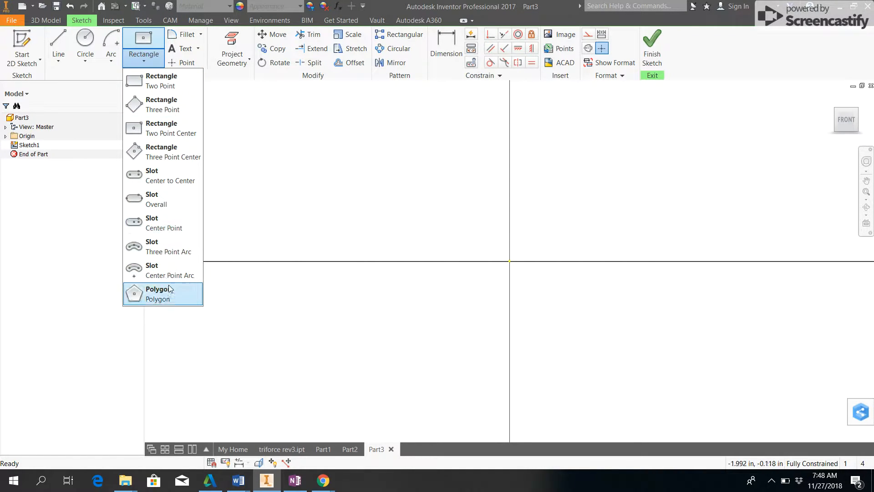
pyautogui.click(113, 67)
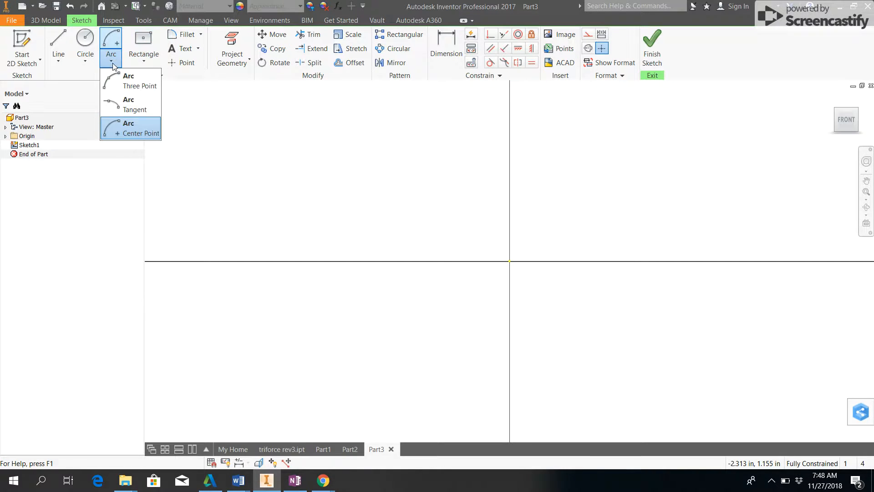
pyautogui.click(84, 63)
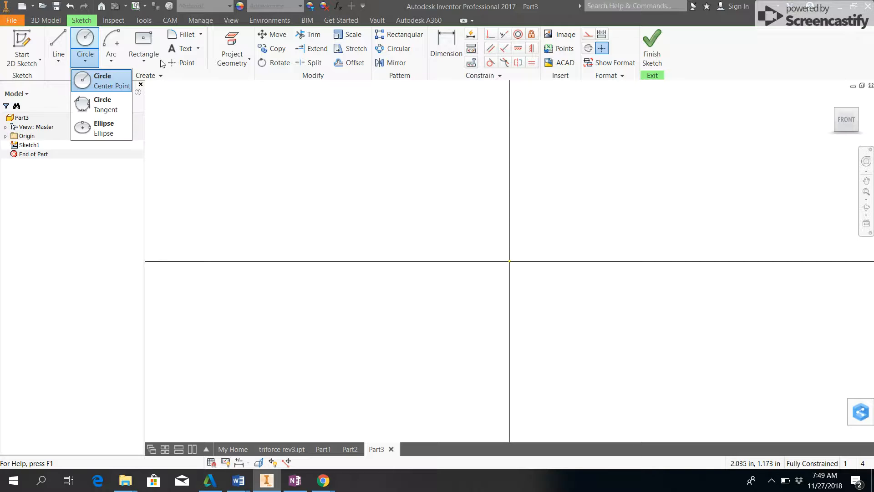
# - Sketch a two-point rectangle about 0.84 in wide and 0.65 in high, up and to the right from the origin
pyautogui.click(147, 61)
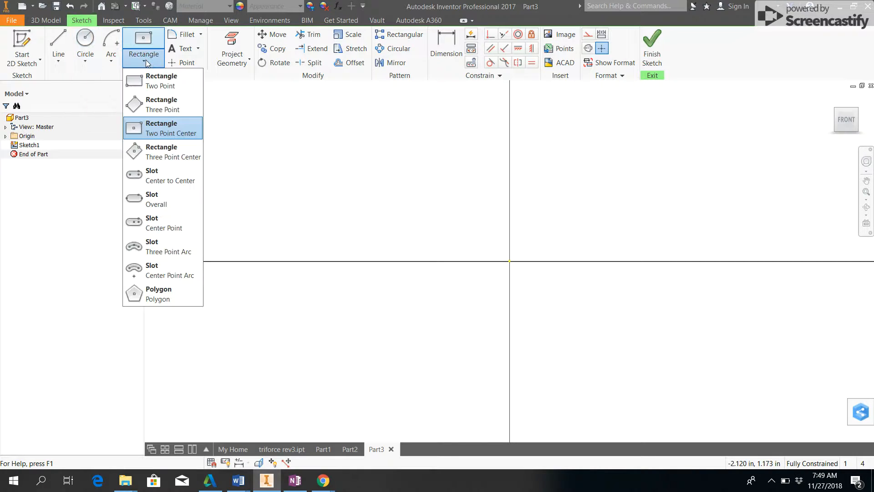
pyautogui.click(157, 83)
pyautogui.click(510, 260)
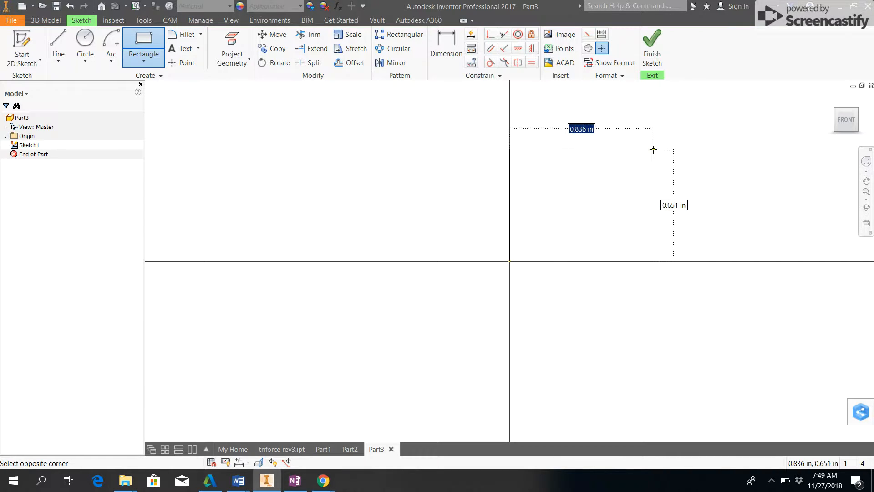
pyautogui.click(653, 149)
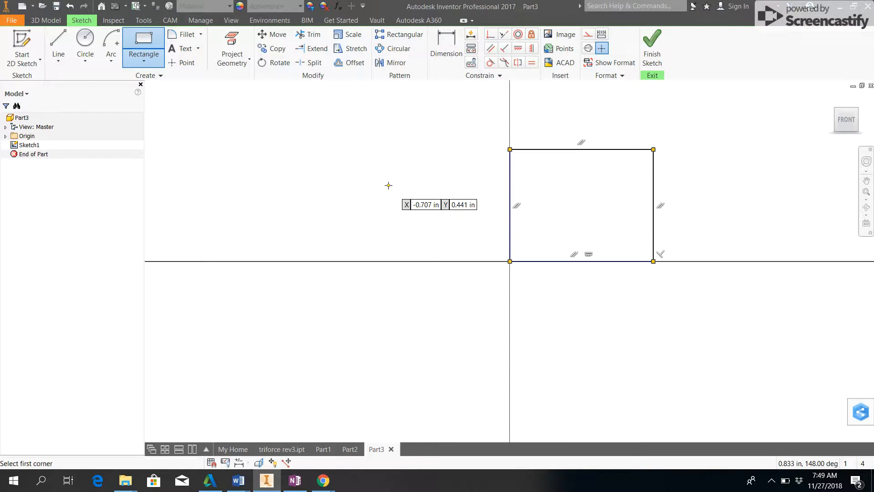
# - Draw a tilted three-point rectangle starting at the origin, with its first side about 1 in long towards the upper left
pyautogui.click(152, 57)
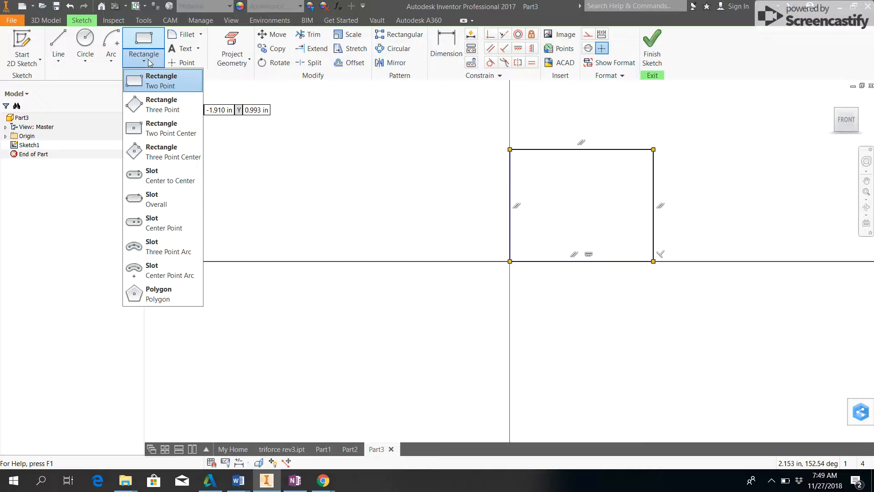
pyautogui.click(155, 109)
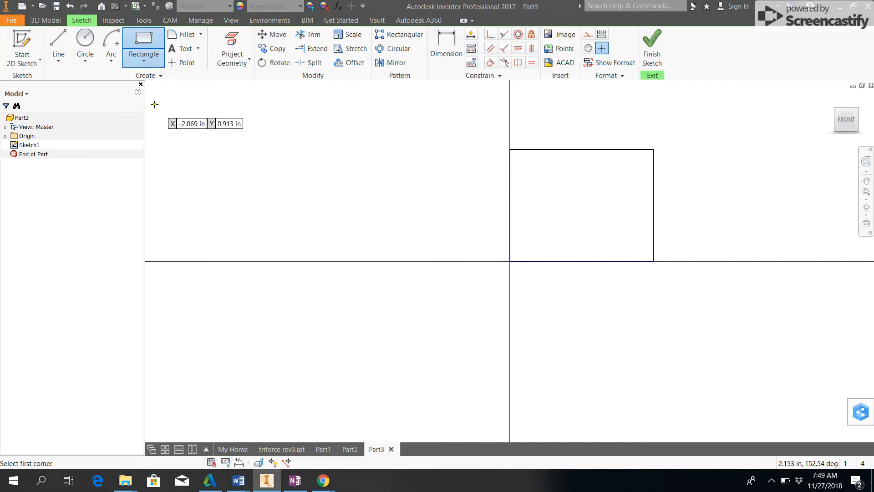
pyautogui.click(509, 262)
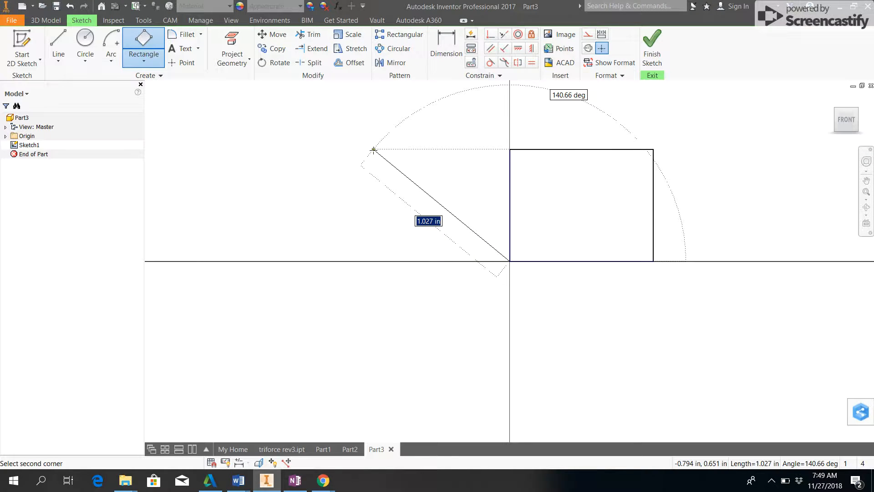
pyautogui.click(367, 158)
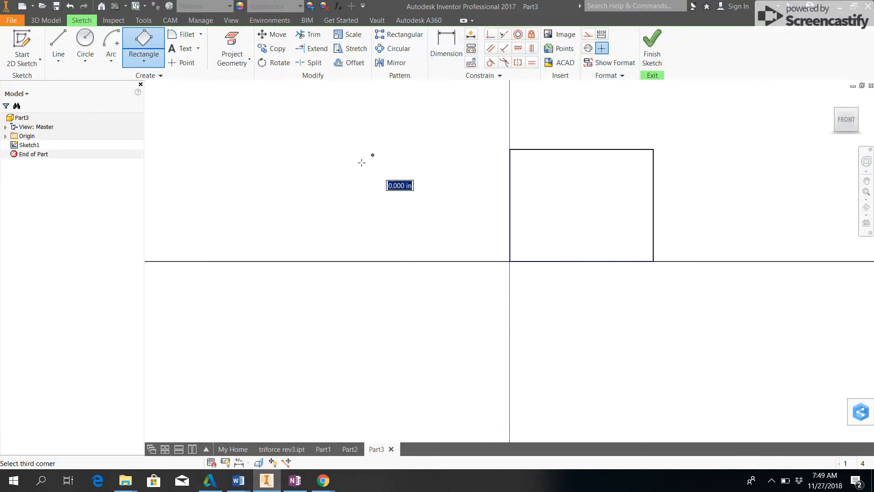
pyautogui.click(209, 310)
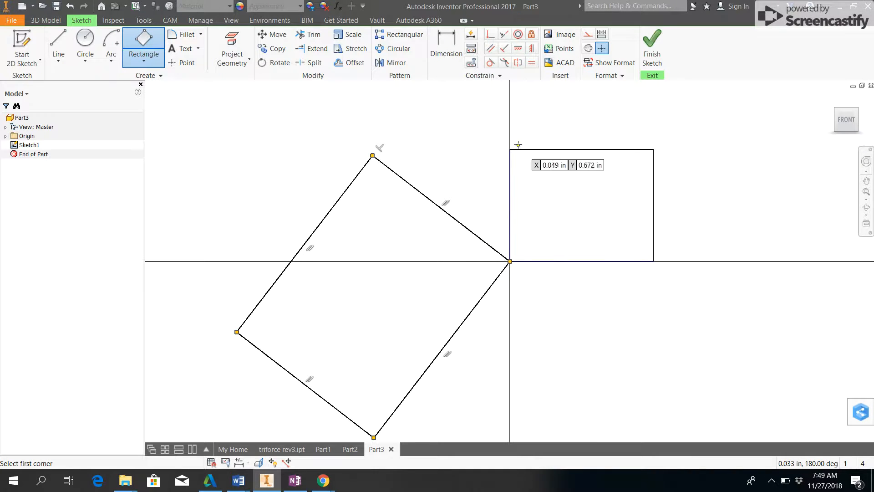
# - Draw a two-point center rectangle about 0.66 by 0.65 in, centered on the first rectangle's lower-right corner
pyautogui.moveTo(414, 291)
pyautogui.mouseDown(button='middle')
pyautogui.moveTo(382, 244)
pyautogui.moveTo(357, 234)
pyautogui.mouseUp(button='middle')
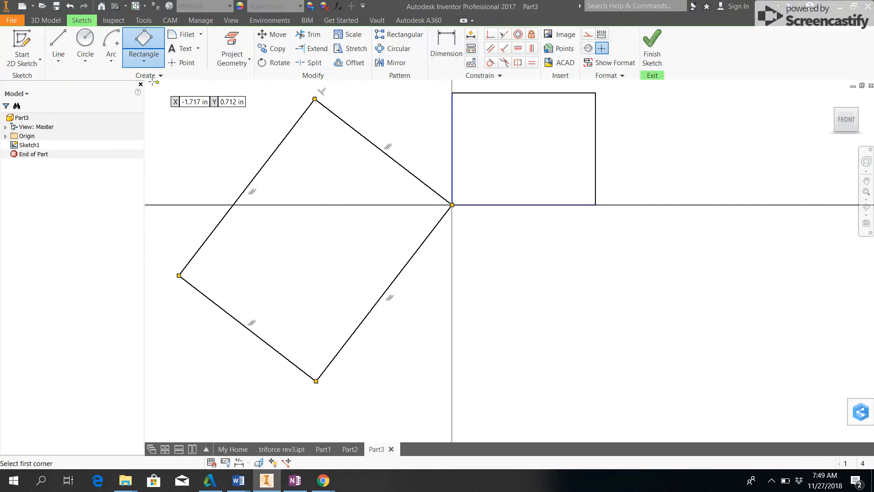
pyautogui.click(144, 58)
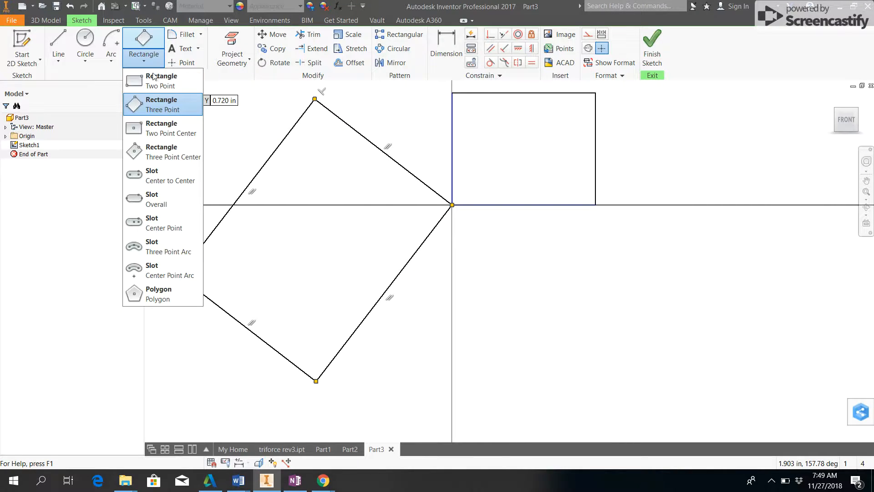
pyautogui.click(161, 135)
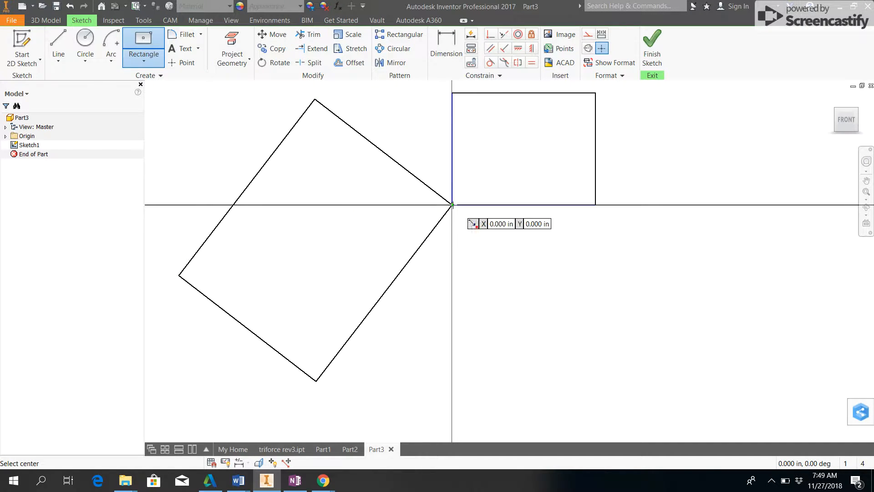
pyautogui.click(596, 205)
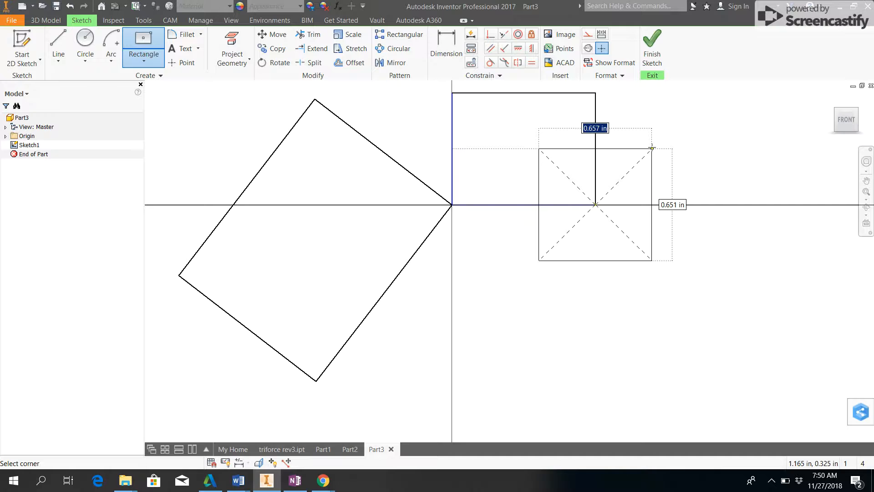
pyautogui.click(651, 148)
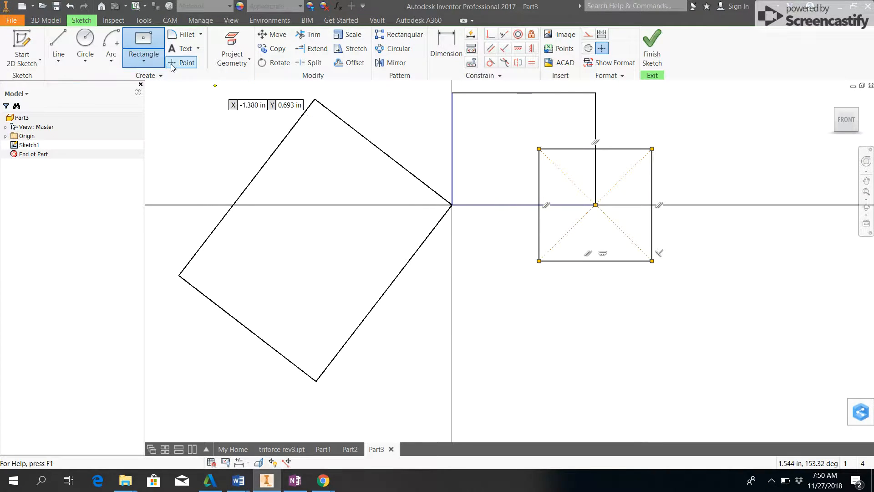
# - Draw a tilted three-point center rectangle centered on the origin, overlapping the larger tilted rectangle
pyautogui.click(150, 65)
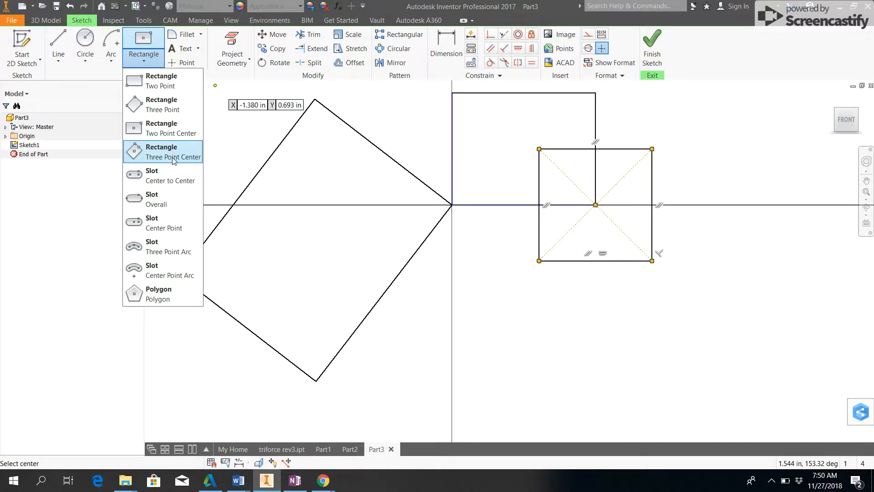
pyautogui.click(165, 157)
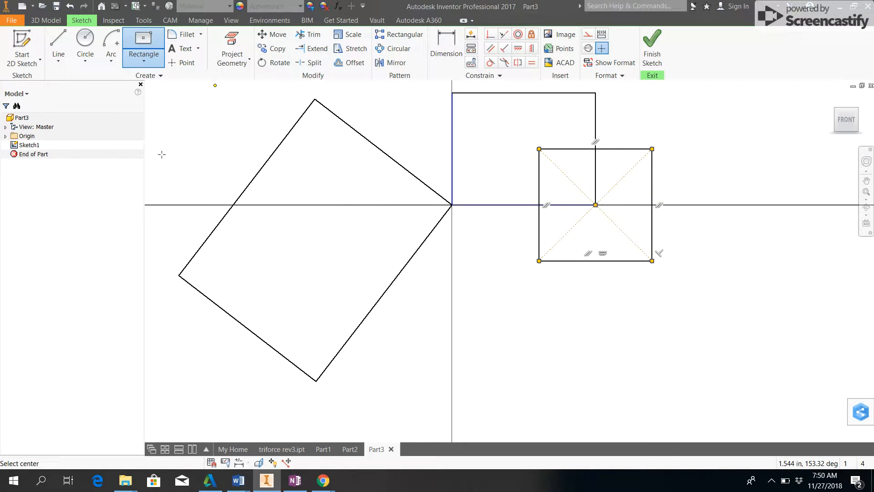
pyautogui.click(452, 205)
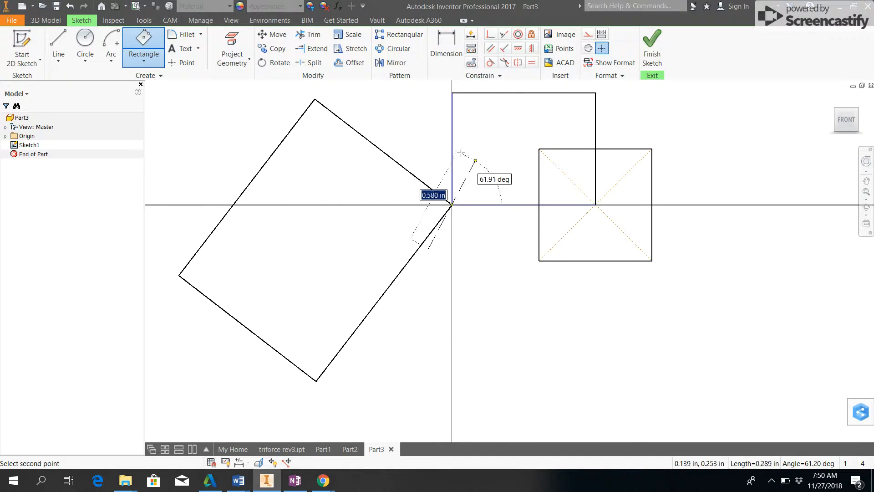
pyautogui.click(417, 139)
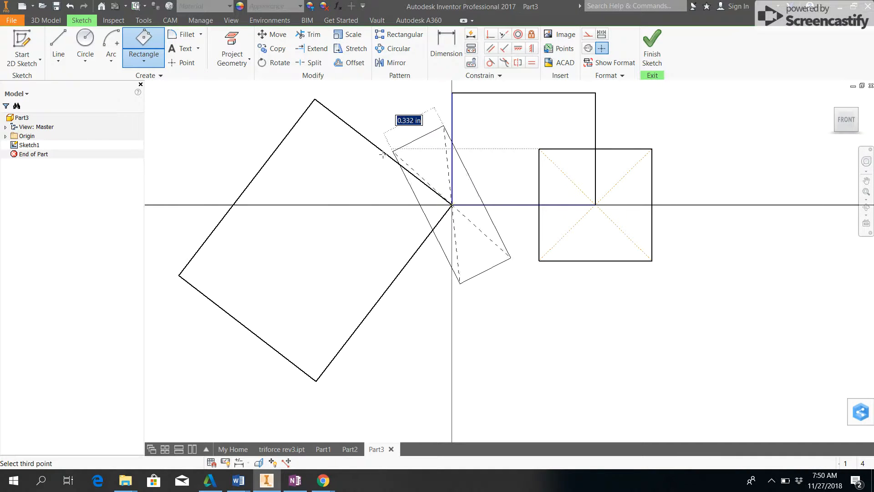
pyautogui.click(374, 161)
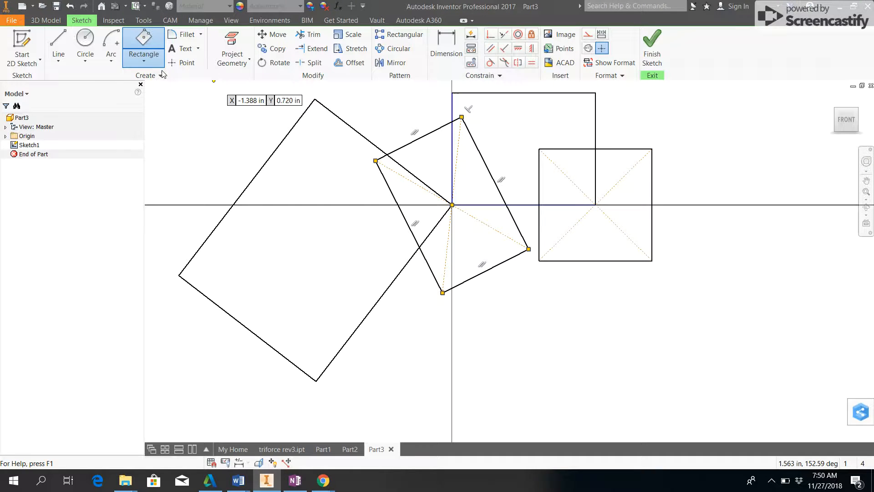
# - Draw a 3-sided polygon just below the two-point center rectangle, with one vertex pointing down
pyautogui.click(145, 64)
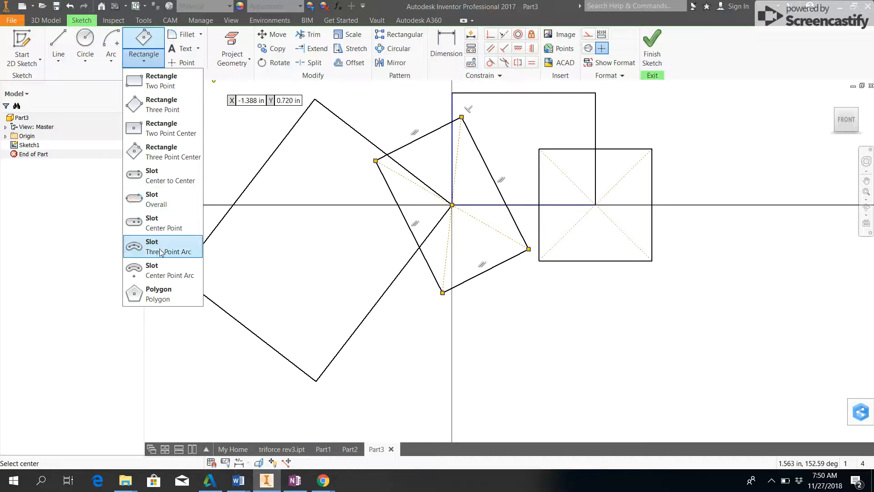
pyautogui.click(155, 300)
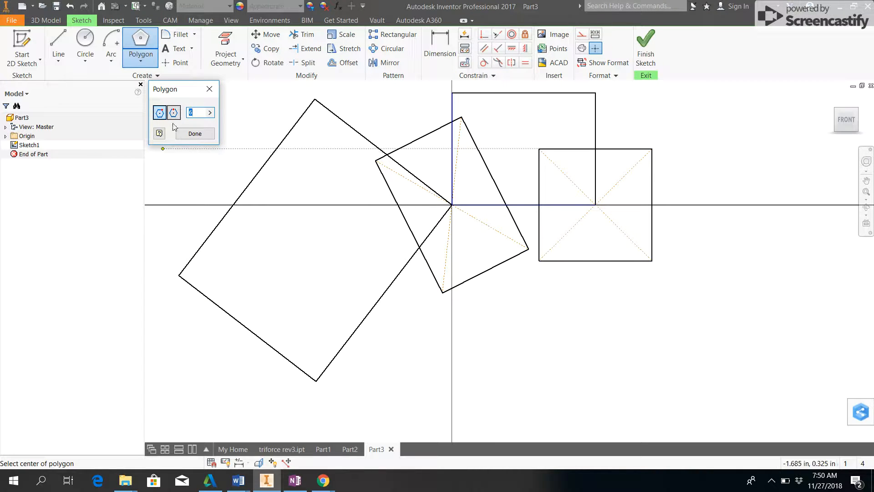
pyautogui.click(211, 113)
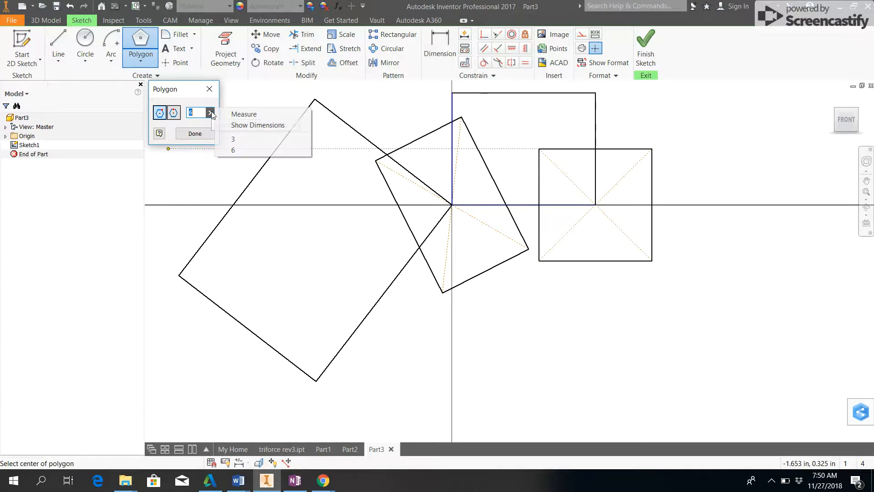
pyautogui.click(198, 112)
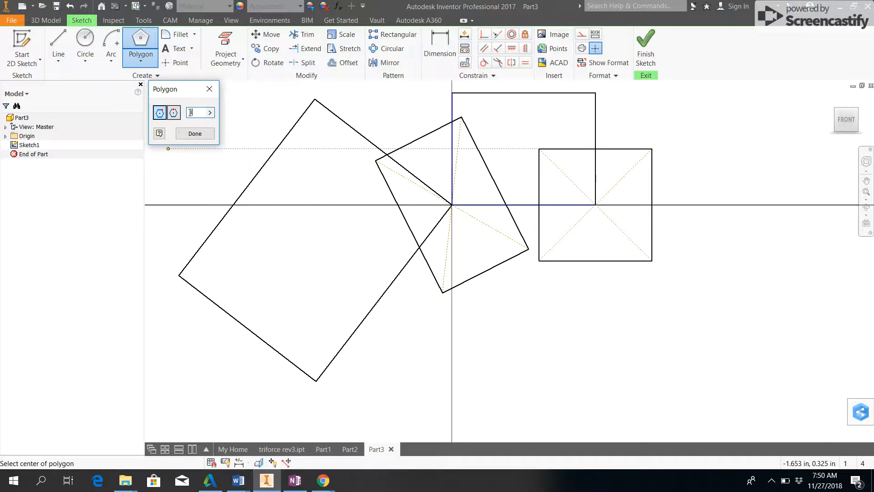
pyautogui.click(613, 299)
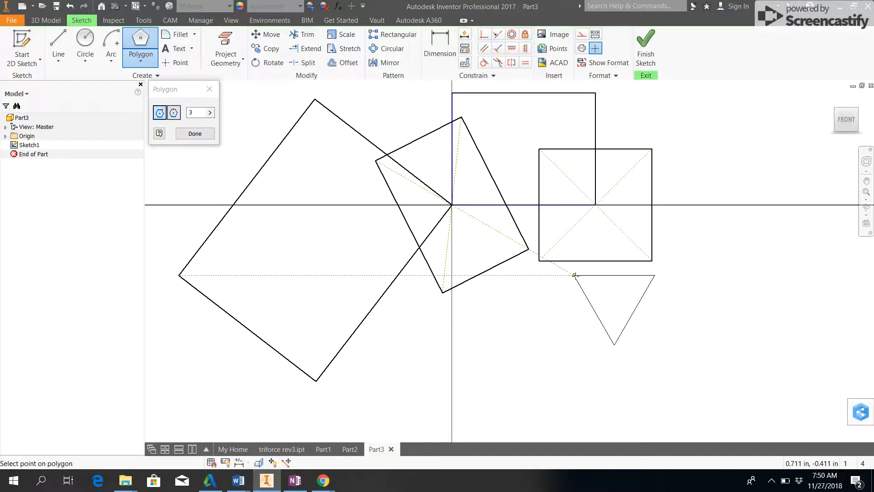
pyautogui.click(575, 275)
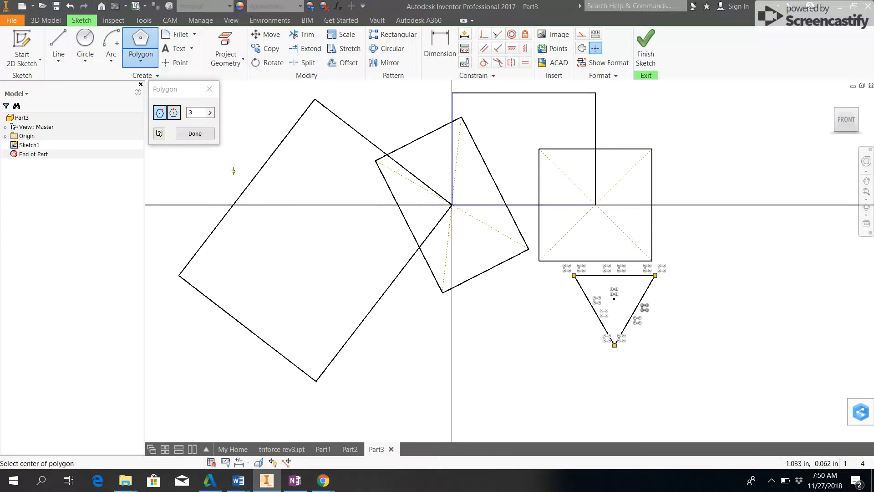
# - Draw a 5-sided polygon to the right of the two-point center rectangle, with one vertex pointing straight down
pyautogui.click(142, 63)
pyautogui.click(142, 62)
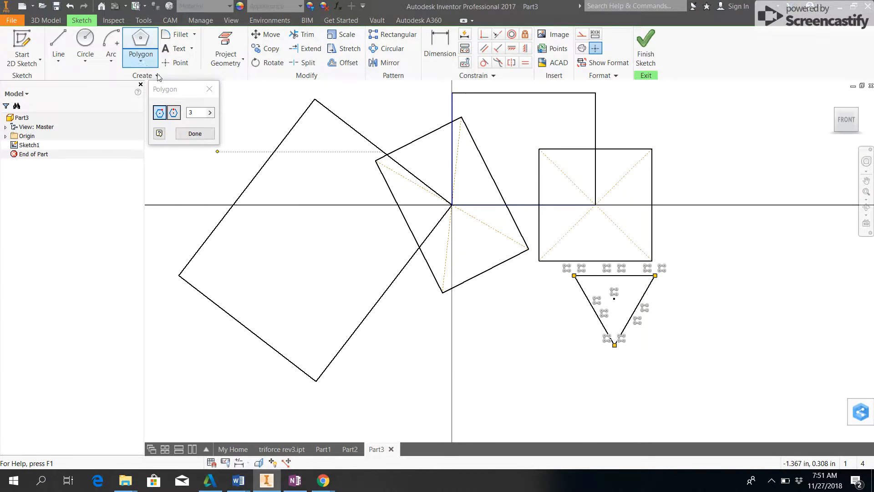
pyautogui.click(212, 113)
pyautogui.click(191, 112)
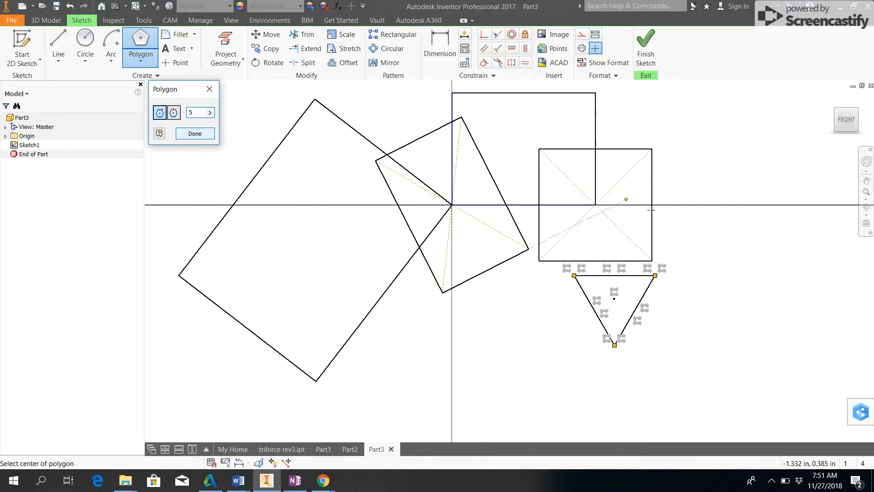
pyautogui.click(766, 188)
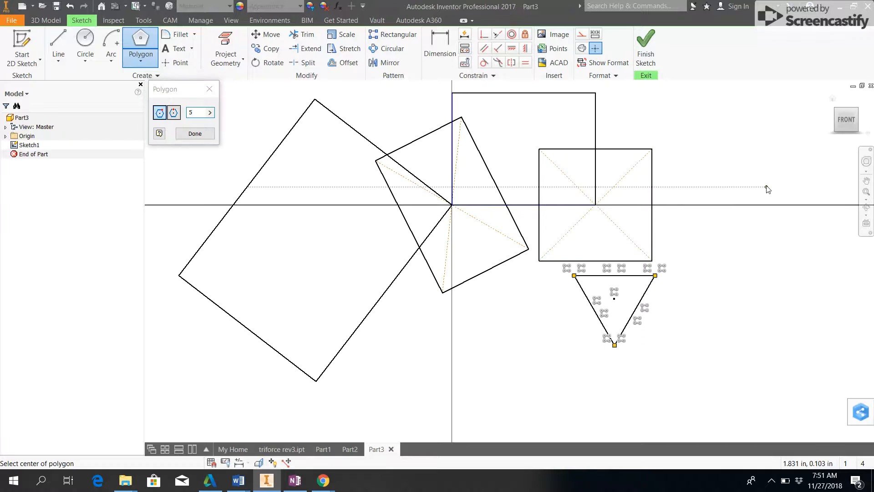
pyautogui.click(765, 248)
# - Draw a 6-sided polygon below the pentagon and finish the Polygon command
pyautogui.doubleClick(185, 113)
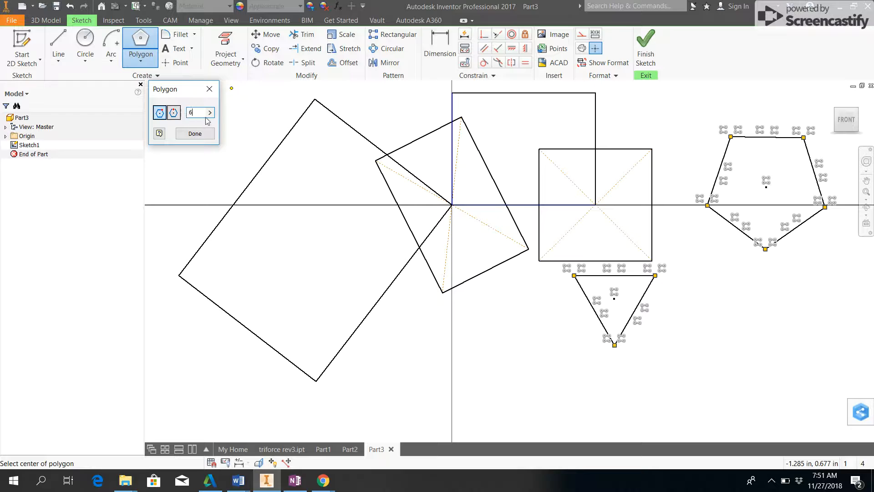
pyautogui.click(733, 320)
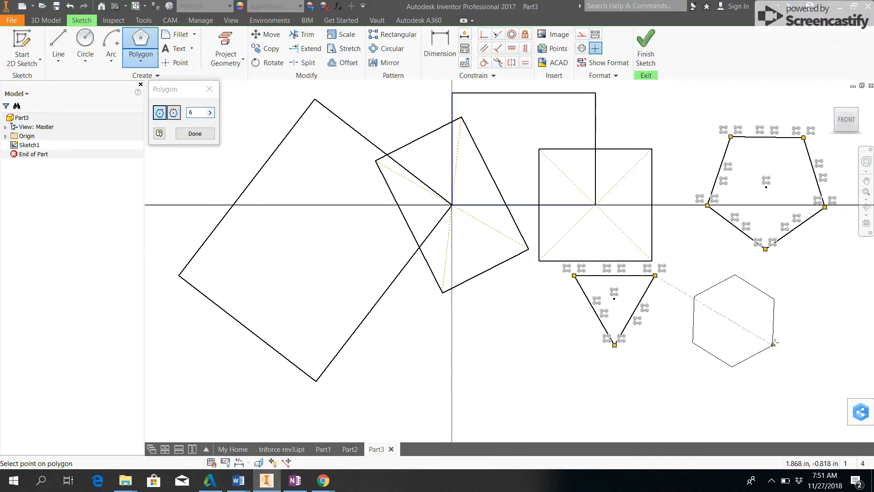
pyautogui.click(776, 345)
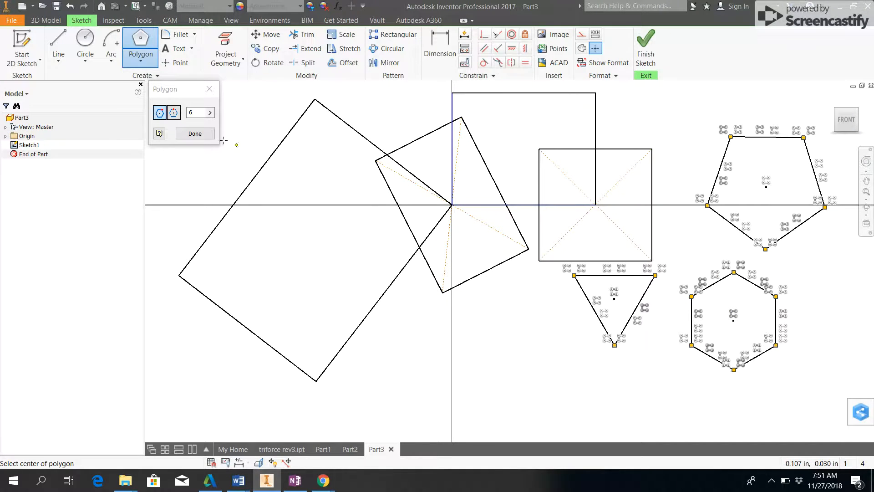
pyautogui.click(195, 133)
pyautogui.scroll(3, 513, 278)
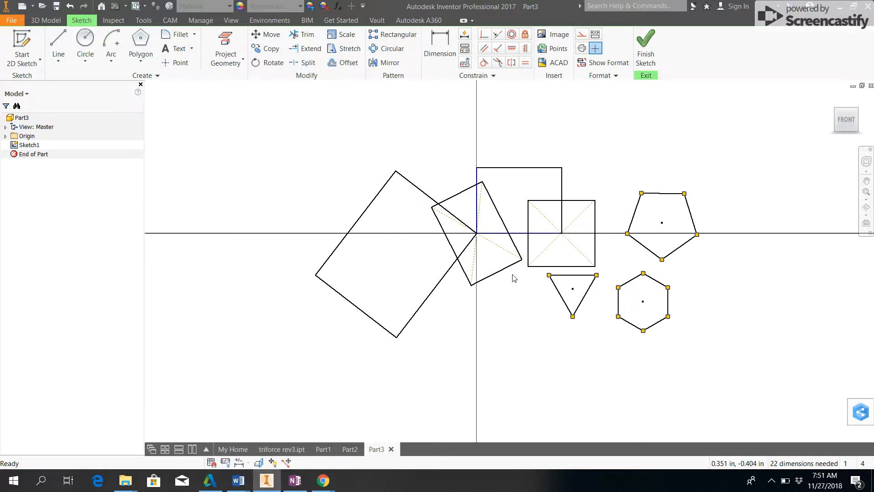
pyautogui.moveTo(514, 276)
pyautogui.mouseDown(button='middle')
pyautogui.moveTo(465, 252)
pyautogui.moveTo(385, 237)
pyautogui.mouseUp(button='middle')
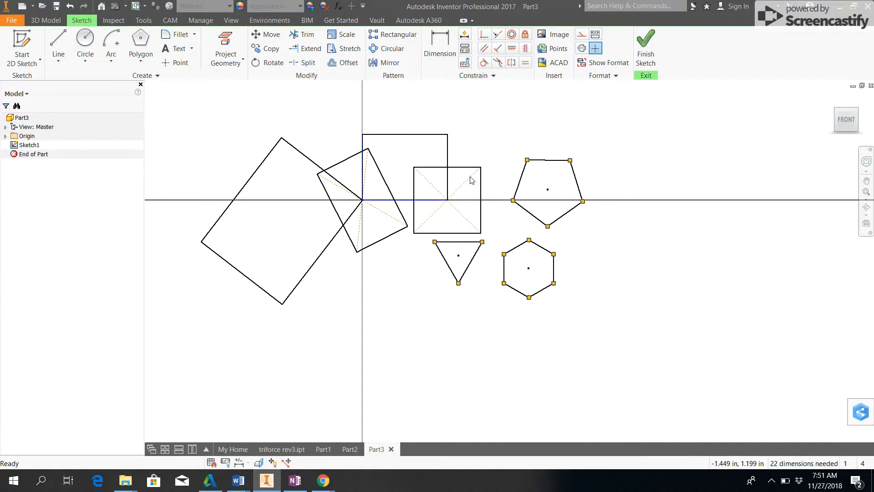
# - Draw a center-point circle with a 1 in diameter in the empty area below the triangle
pyautogui.click(90, 64)
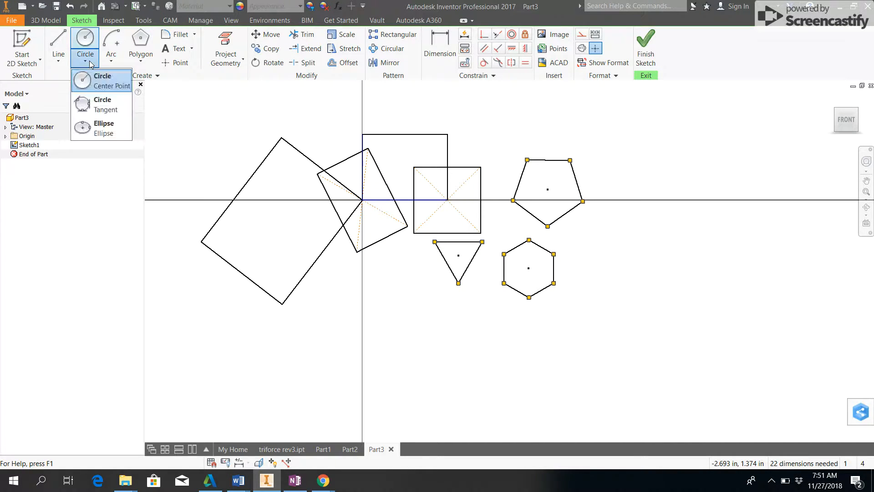
pyautogui.click(105, 83)
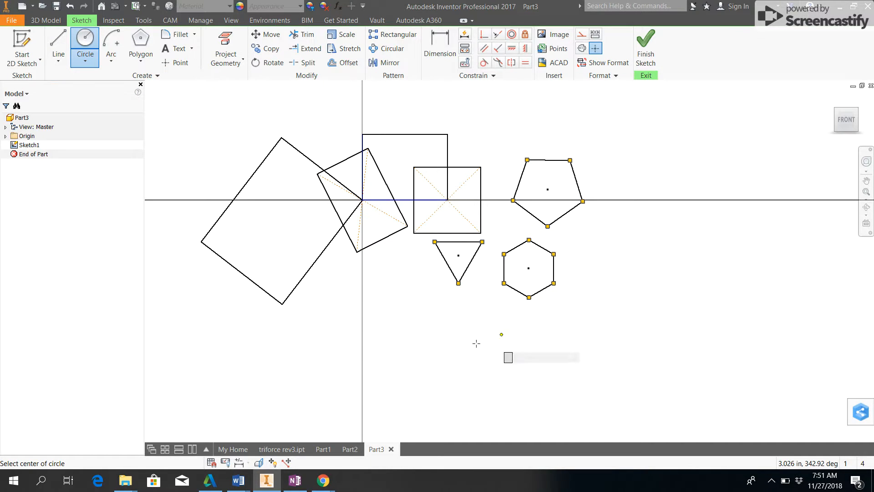
pyautogui.click(422, 357)
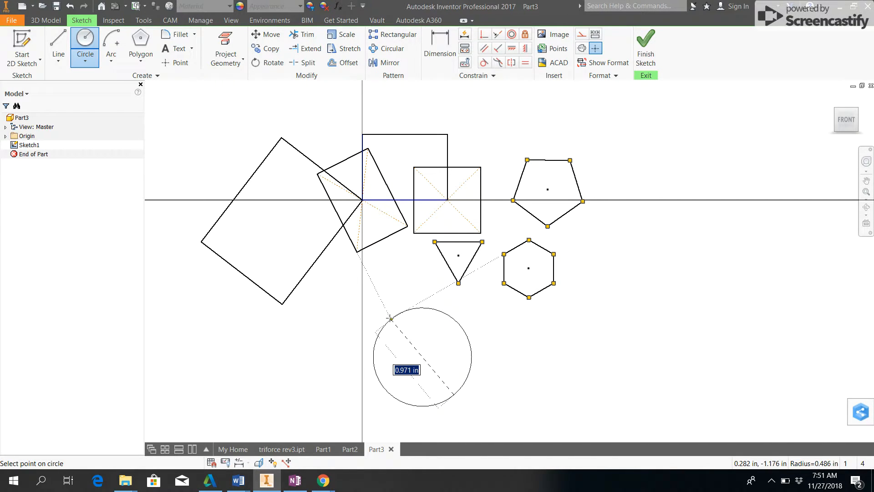
pyautogui.write('1')
pyautogui.press('Return')
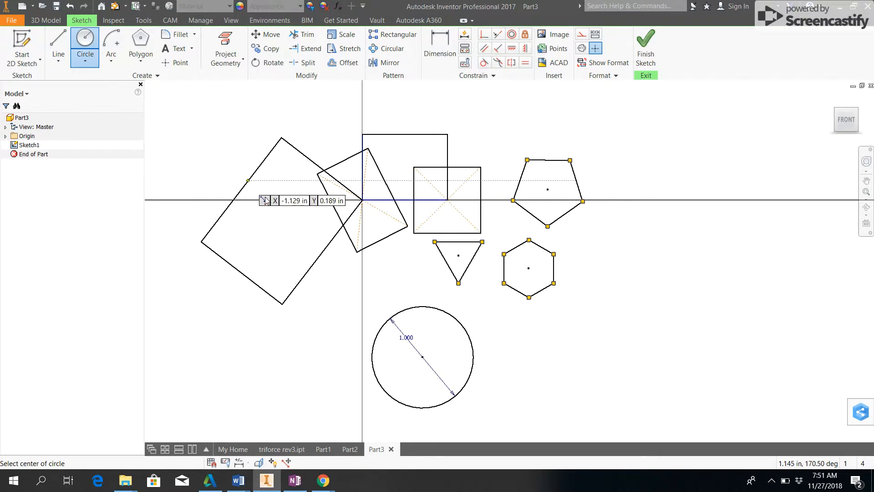
# - Draw a tangent circle inside the triangle, touching all three of its sides
pyautogui.click(89, 59)
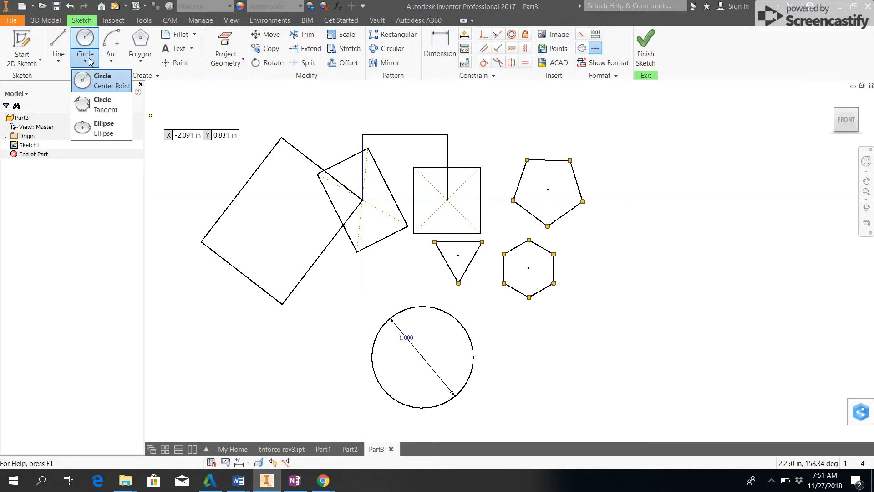
pyautogui.click(108, 109)
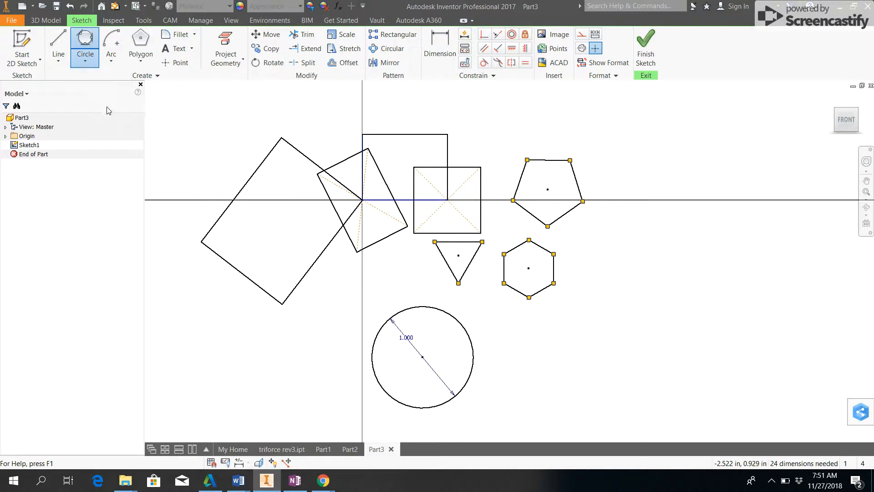
pyautogui.scroll(8, 478, 215)
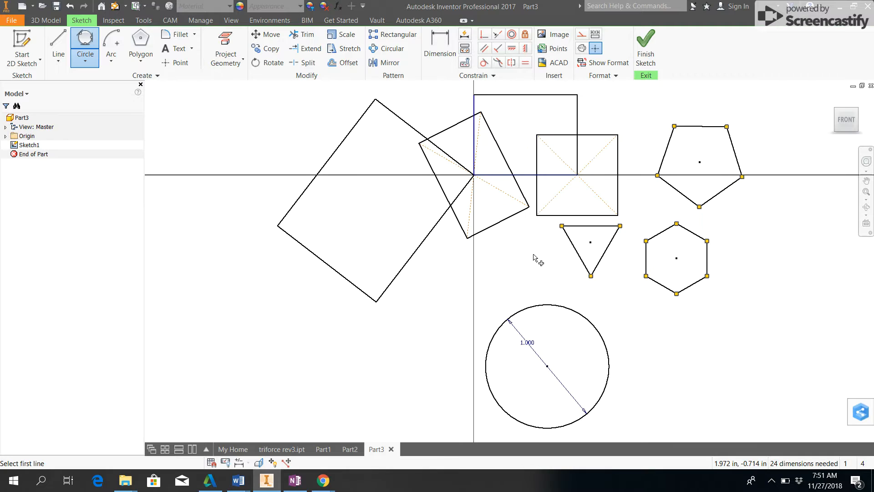
pyautogui.scroll(-5, 564, 255)
pyautogui.moveTo(622, 259); pyautogui.dragTo(484, 224, button='middle')
pyautogui.scroll(2, 483, 209)
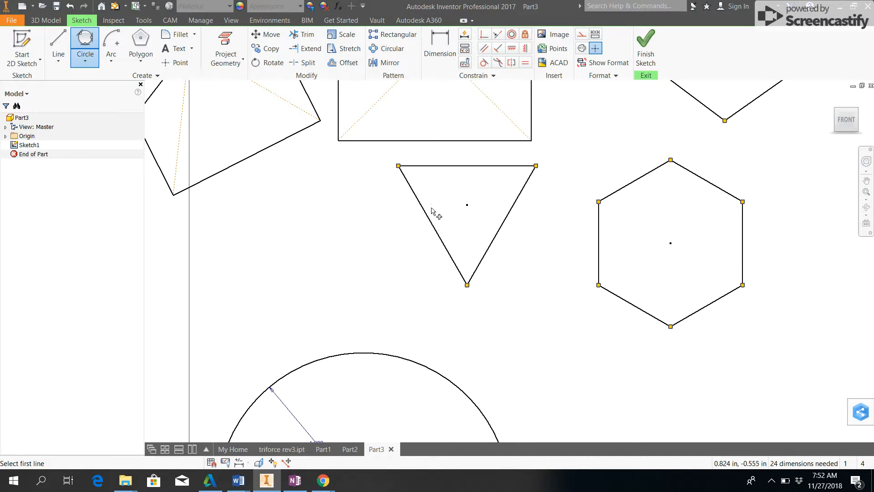
pyautogui.click(469, 166)
pyautogui.click(436, 229)
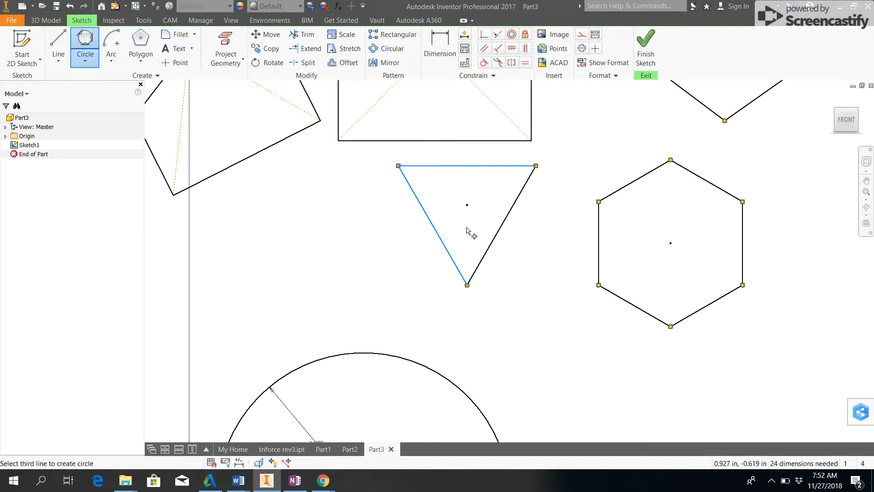
pyautogui.click(503, 226)
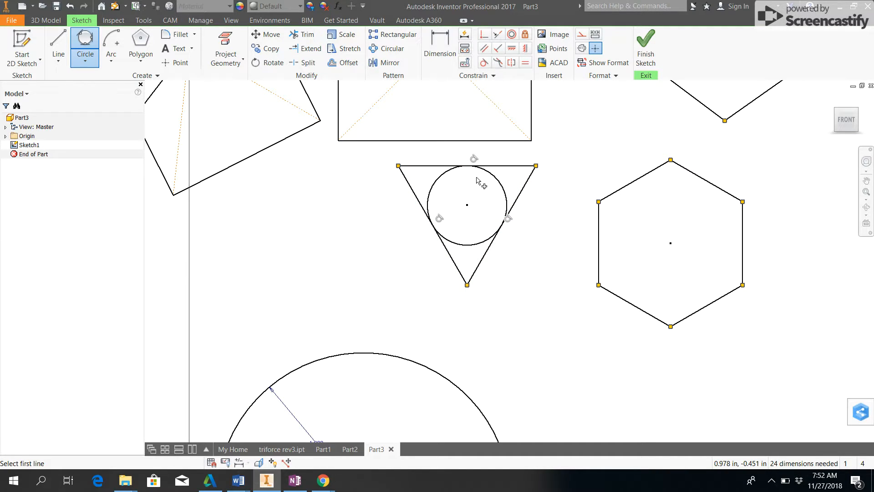
# - Draw a tangent circle inside the hexagon using its two upper slanted sides and its left vertical side
pyautogui.scroll(-3, 527, 242)
pyautogui.scroll(3, 526, 242)
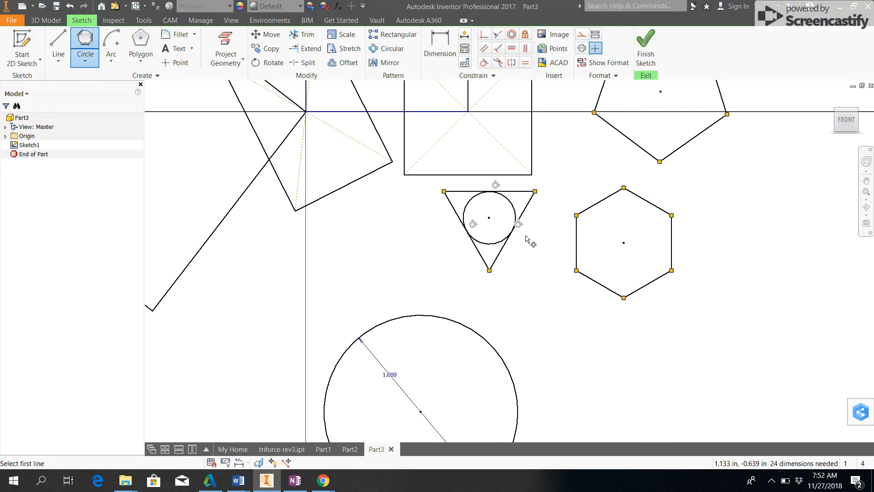
pyautogui.scroll(-3, 529, 239)
pyautogui.scroll(1, 548, 252)
pyautogui.scroll(4, 548, 252)
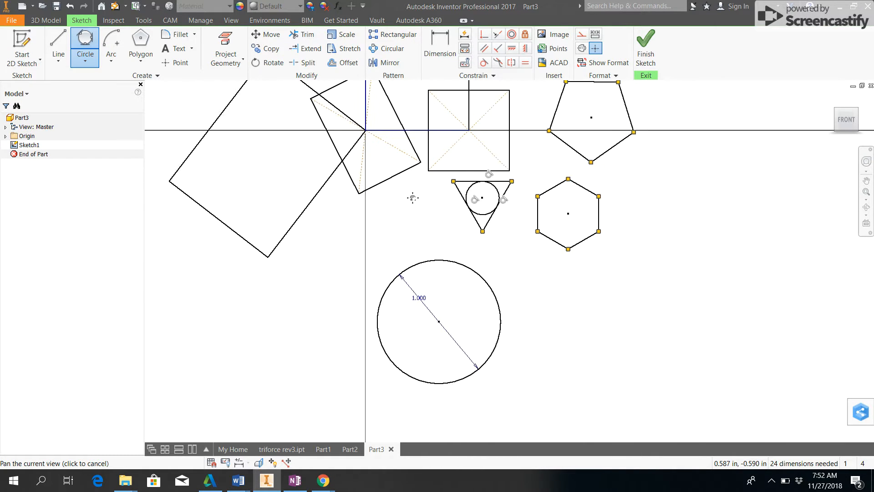
pyautogui.click(506, 139)
pyautogui.click(568, 135)
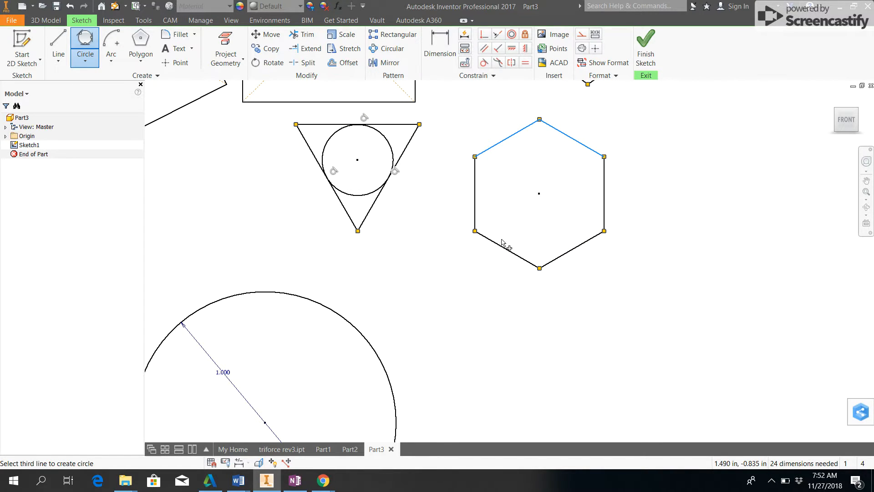
pyautogui.click(476, 205)
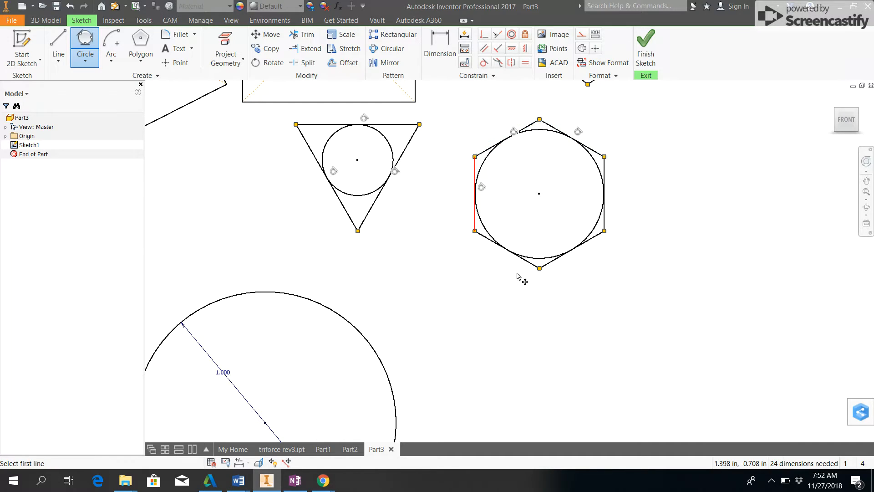
pyautogui.scroll(-3, 514, 282)
pyautogui.scroll(3, 515, 283)
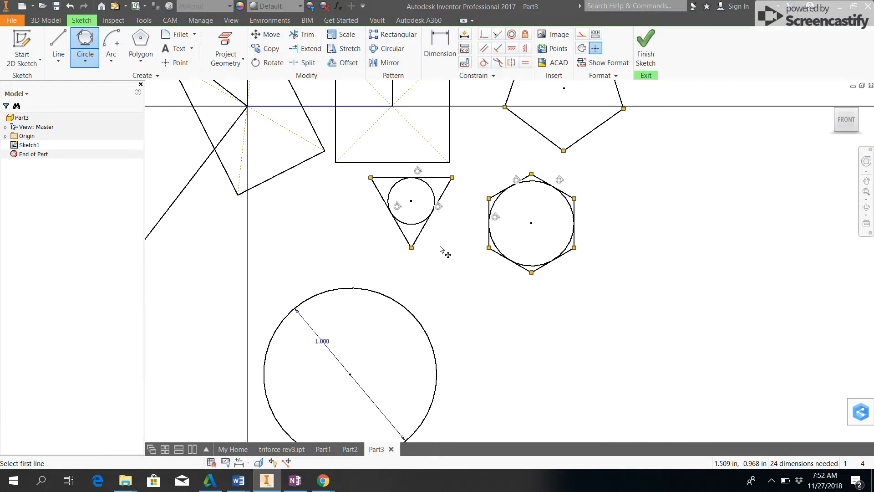